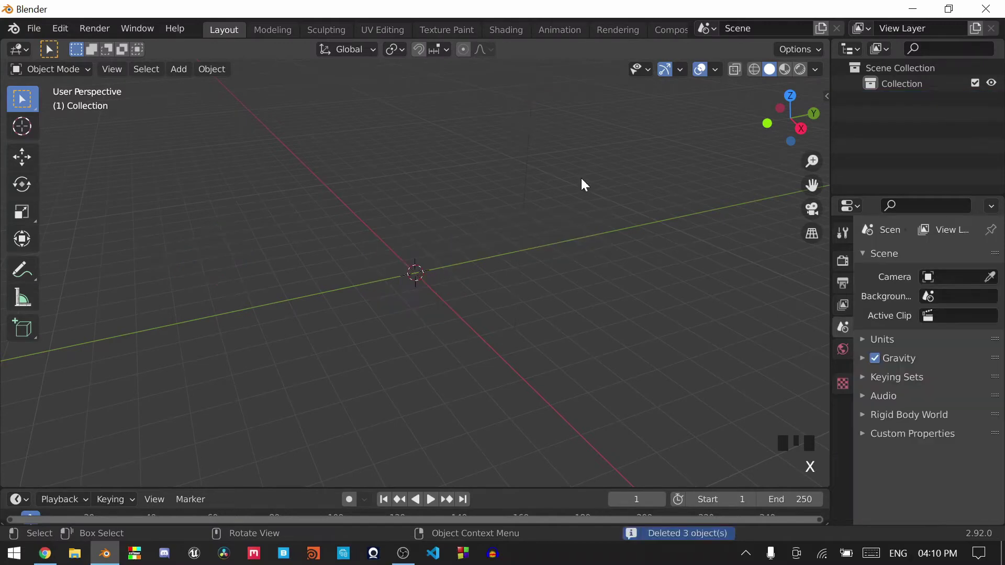
Search the add-ons for 'extra', enable Add Mesh: Extra Objects, and close Preferences.
{"action": "left_click", "coordinate": [66, 28]}
{"action": "left_click", "coordinate": [109, 263]}
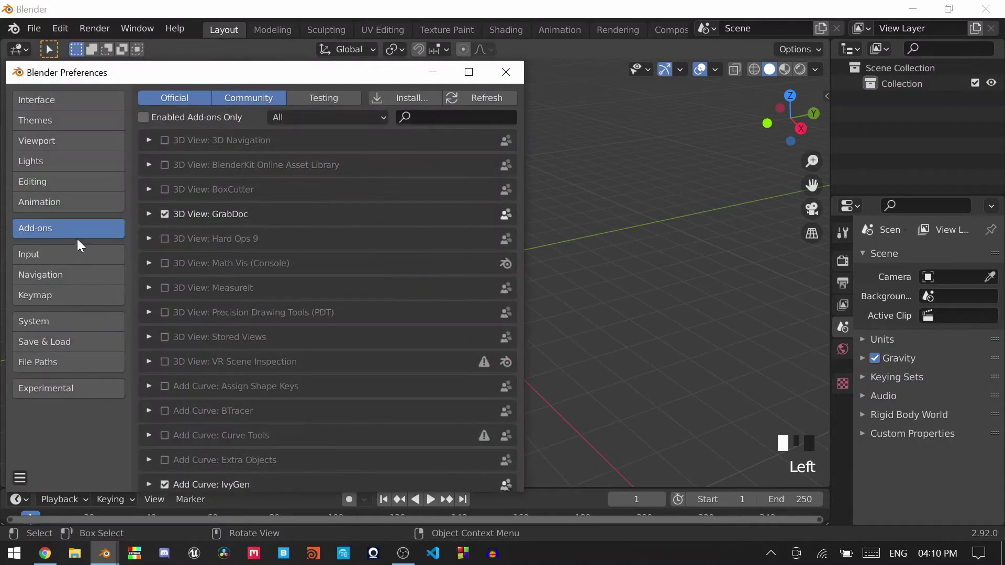
{"action": "left_click", "coordinate": [418, 114]}
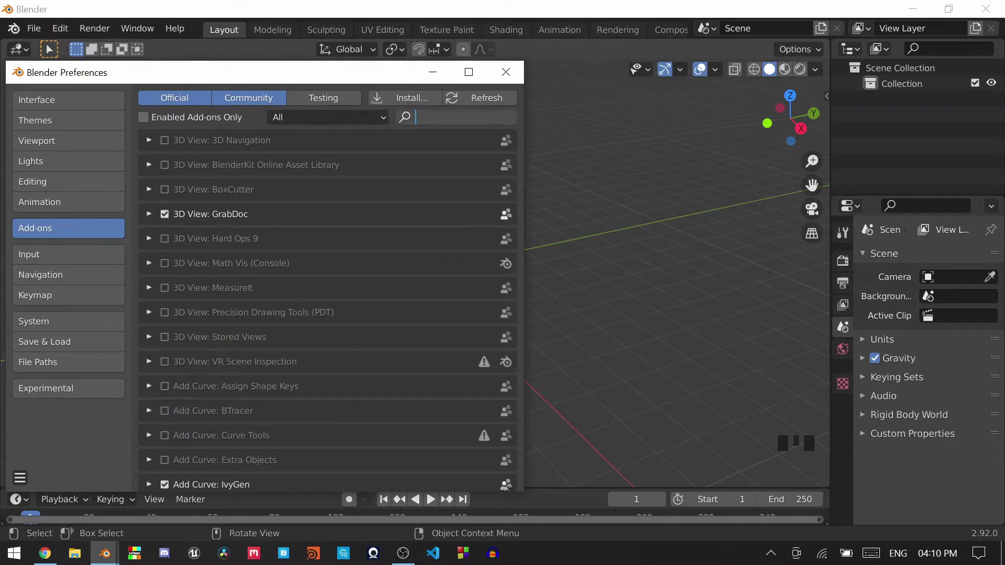
{"action": "type", "text": "extra"}
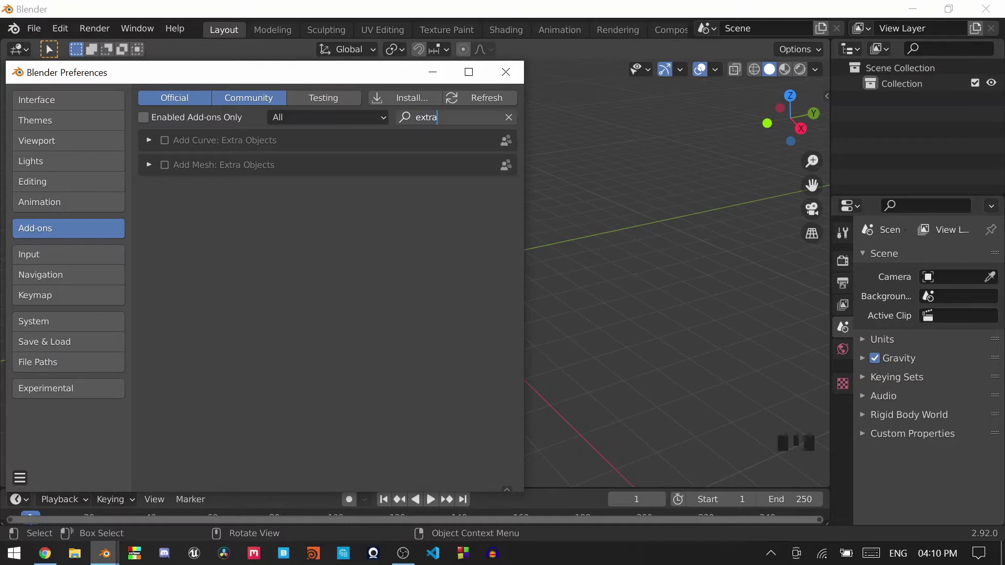
{"action": "left_click", "coordinate": [162, 164]}
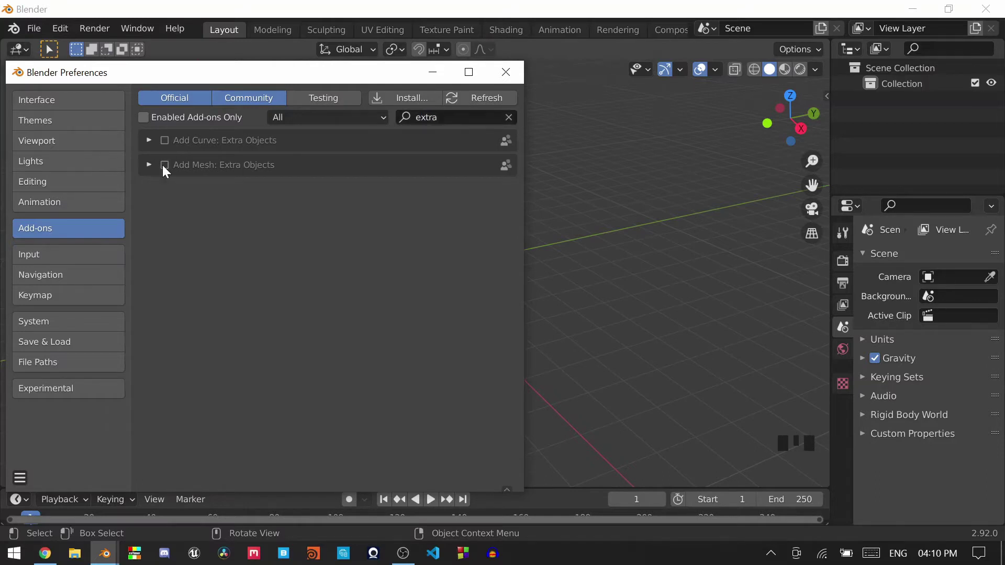
{"action": "left_click", "coordinate": [506, 73]}
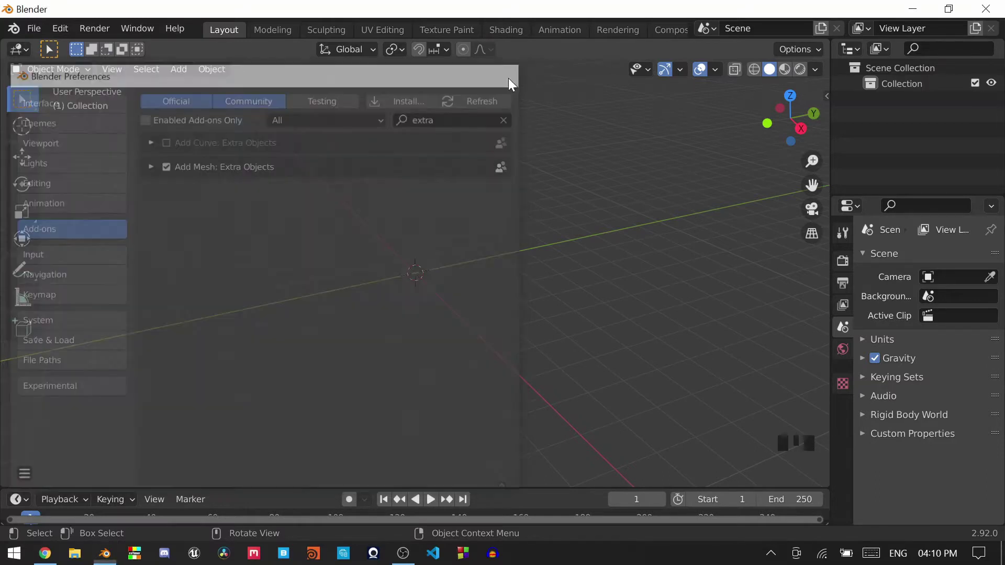
Add an XYZ Math Surface via Mesh > Math Function and orbit around the shell.
{"action": "key", "text": "shift+a"}
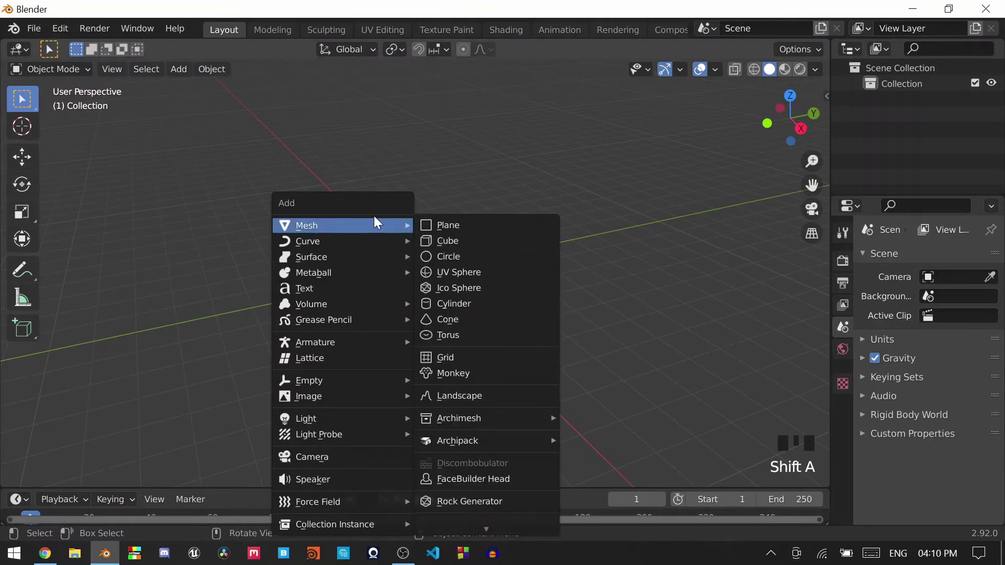
{"action": "scroll", "coordinate": [496, 441], "scroll_direction": "down", "scroll_amount": 5}
{"action": "scroll", "coordinate": [496, 441], "scroll_direction": "down", "scroll_amount": 3}
{"action": "scroll", "coordinate": [496, 441], "scroll_direction": "down", "scroll_amount": 2}
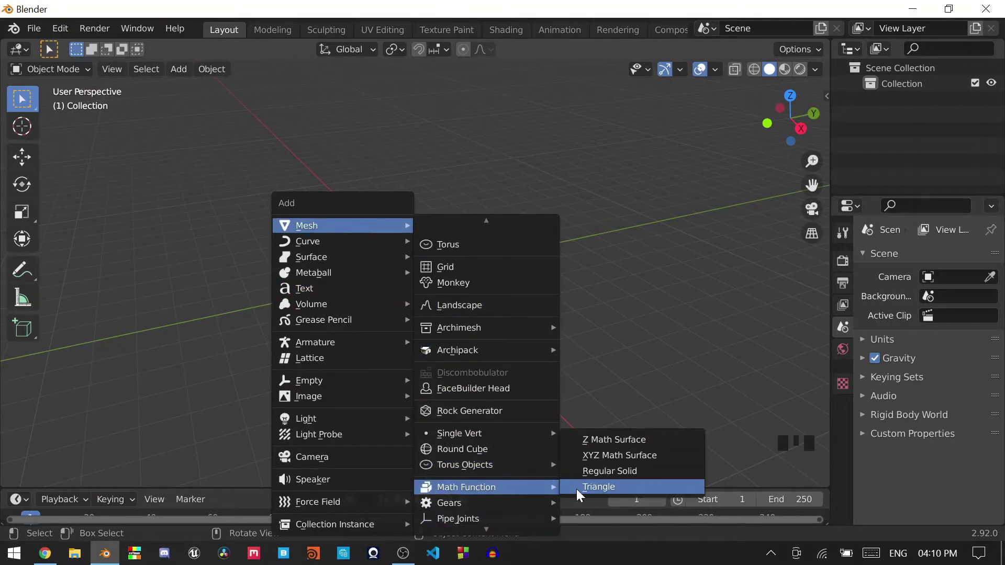
{"action": "left_click", "coordinate": [588, 456]}
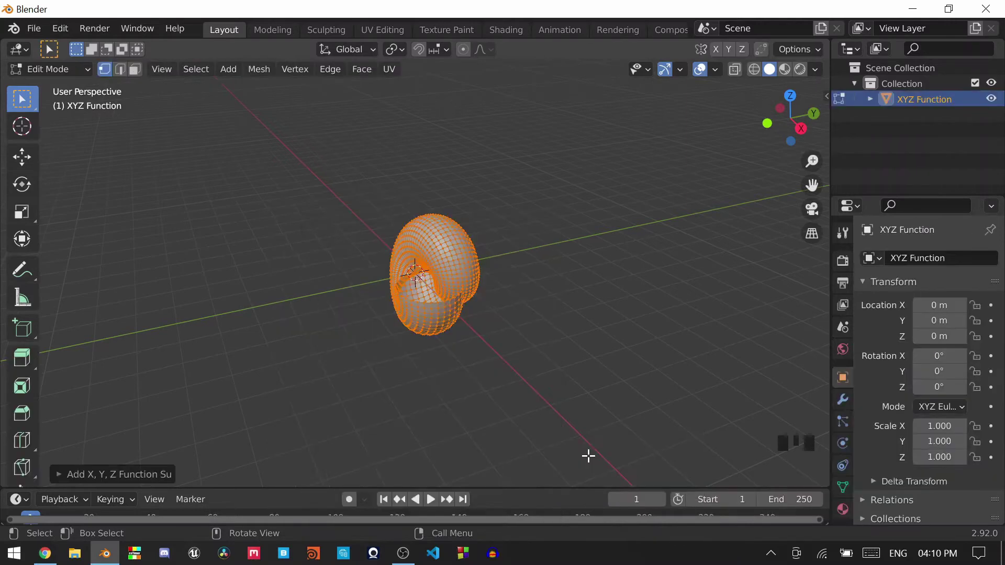
{"action": "scroll", "coordinate": [490, 408], "scroll_direction": "up", "scroll_amount": 2}
{"action": "scroll", "coordinate": [491, 408], "scroll_direction": "up", "scroll_amount": 3}
{"action": "mouse_move", "coordinate": [578, 399]}
{"action": "middle_mouse_down"}
{"action": "mouse_move", "coordinate": [411, 345]}
{"action": "mouse_move", "coordinate": [581, 339]}
{"action": "mouse_move", "coordinate": [385, 375]}
{"action": "middle_mouse_up"}
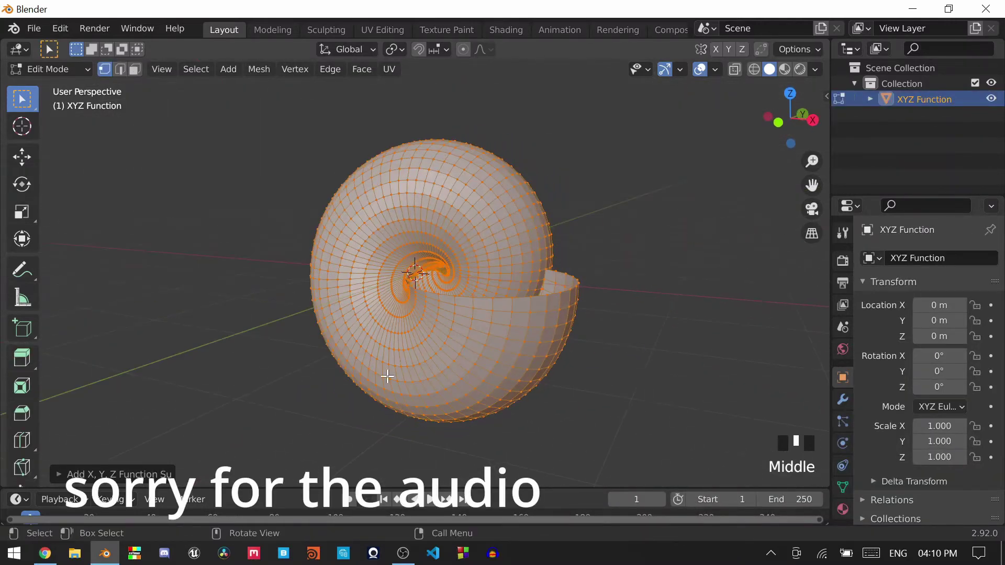
Replace the X, Y and Z equations with Möbius formulas, ending with Z = (v/2)*sin(u/2).
{"action": "left_click", "coordinate": [147, 473]}
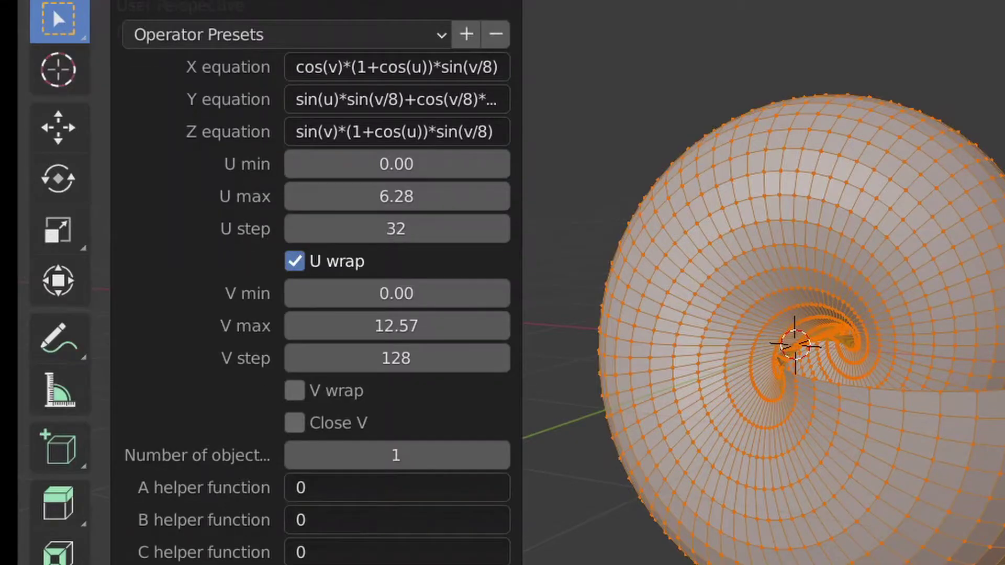
{"action": "scroll", "coordinate": [317, 282], "scroll_direction": "up", "scroll_amount": 1}
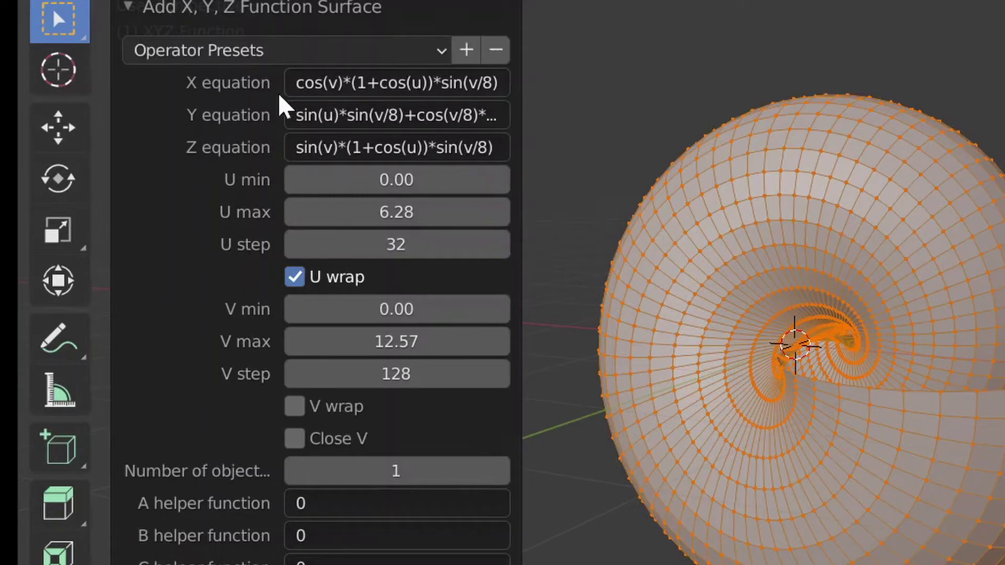
{"action": "left_click", "coordinate": [397, 84]}
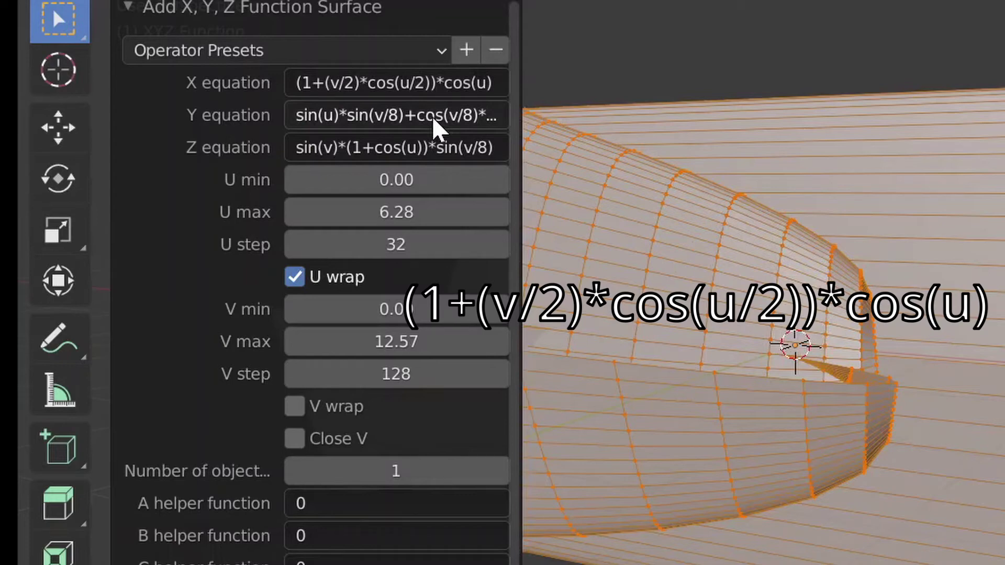
{"action": "left_click", "coordinate": [432, 120]}
{"action": "type", "text": "(1+(v/2)*cos(u/2))*sin(u)"}
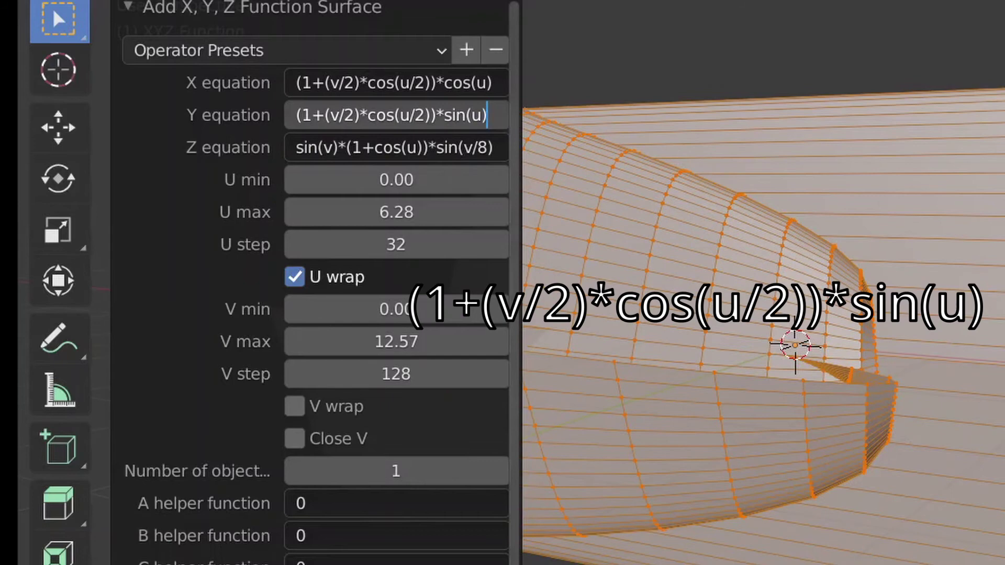
{"action": "key", "text": "Return"}
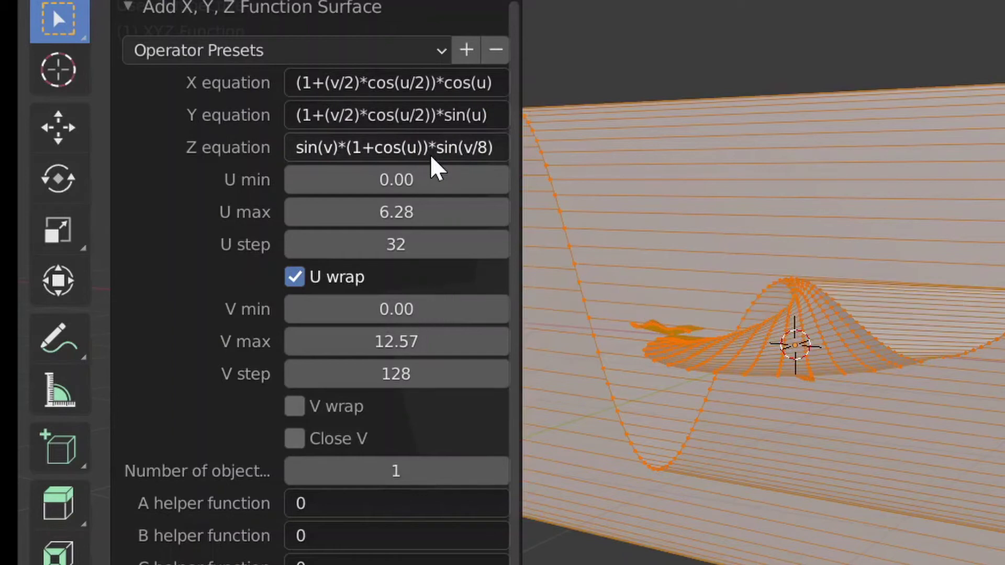
{"action": "left_click", "coordinate": [431, 154]}
{"action": "type", "text": "(v/2)*sin(u/2)"}
{"action": "key", "text": "Return"}
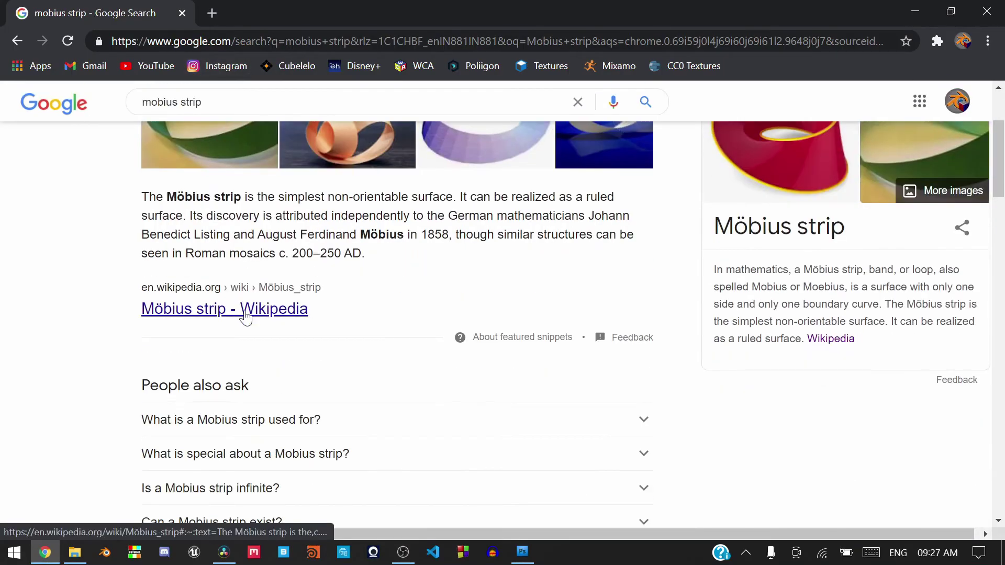
Check the Möbius parametric equations in the Wikipedia article, then orbit the twisted band.
{"action": "left_click", "coordinate": [239, 311]}
{"action": "scroll", "coordinate": [377, 299], "scroll_direction": "down", "scroll_amount": 5}
{"action": "scroll", "coordinate": [382, 295], "scroll_direction": "down", "scroll_amount": 5}
{"action": "scroll", "coordinate": [382, 295], "scroll_direction": "down", "scroll_amount": 10}
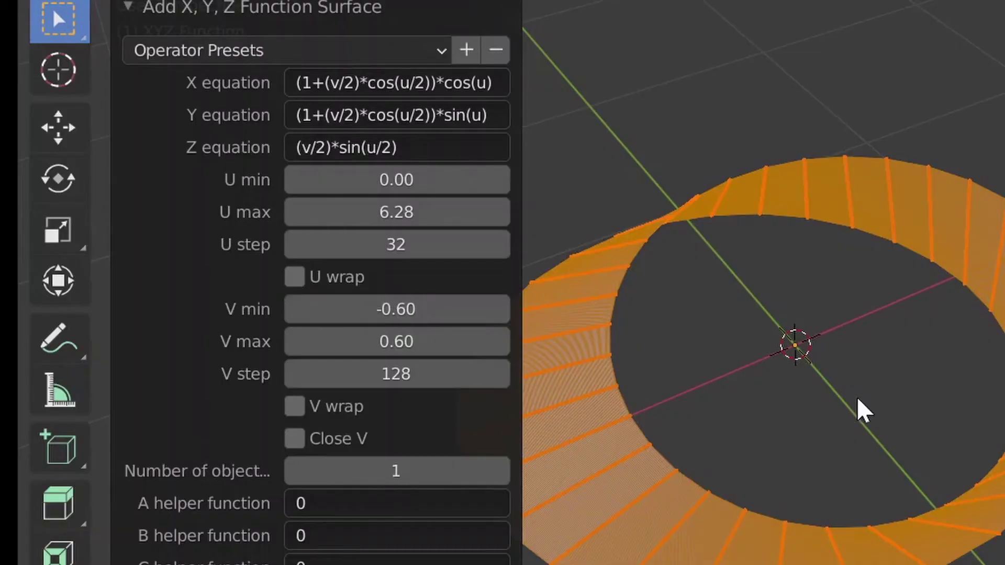
{"action": "mouse_move", "coordinate": [858, 411]}
{"action": "middle_mouse_down"}
{"action": "mouse_move", "coordinate": [897, 560]}
{"action": "mouse_move", "coordinate": [922, 395]}
{"action": "mouse_move", "coordinate": [890, 341]}
{"action": "middle_mouse_up"}
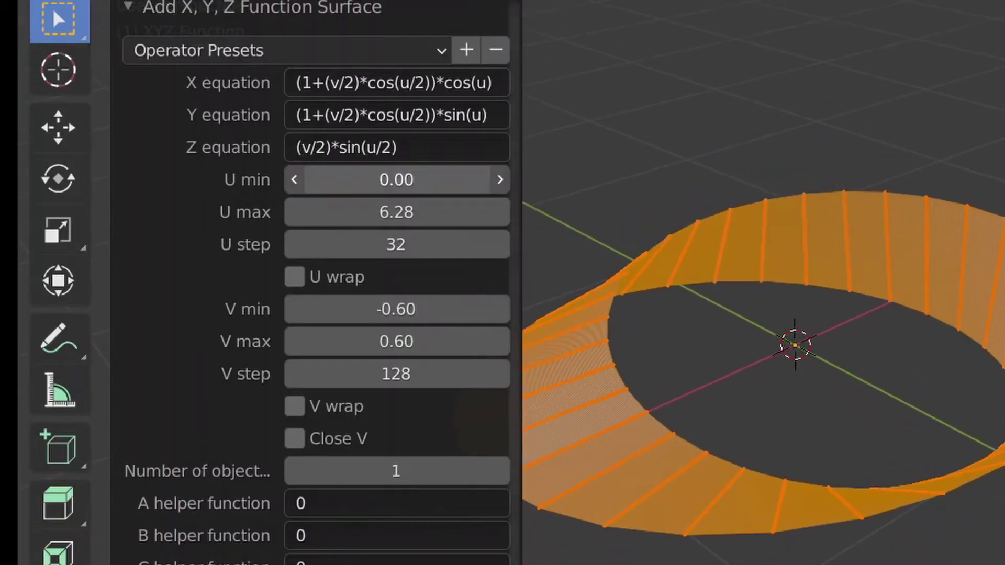
Keep U min at 0.00 and lower U max from 6.28 to 6.25.
{"action": "left_click", "coordinate": [396, 179]}
{"action": "key", "text": "Return"}
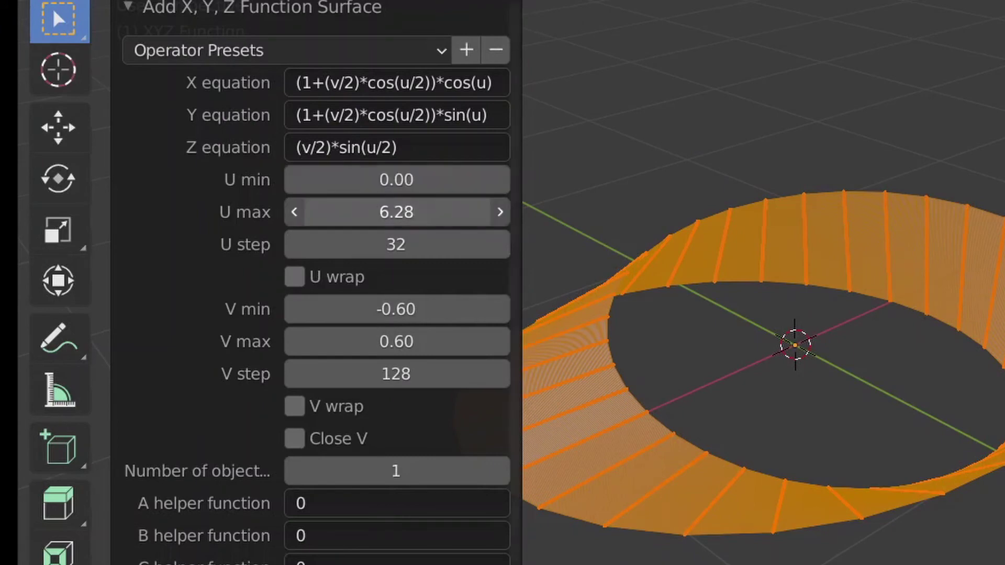
{"action": "mouse_move", "coordinate": [370, 210]}
{"action": "left_mouse_down"}
{"action": "mouse_move", "coordinate": [401, 211]}
{"action": "mouse_move", "coordinate": [359, 197]}
{"action": "left_mouse_up"}
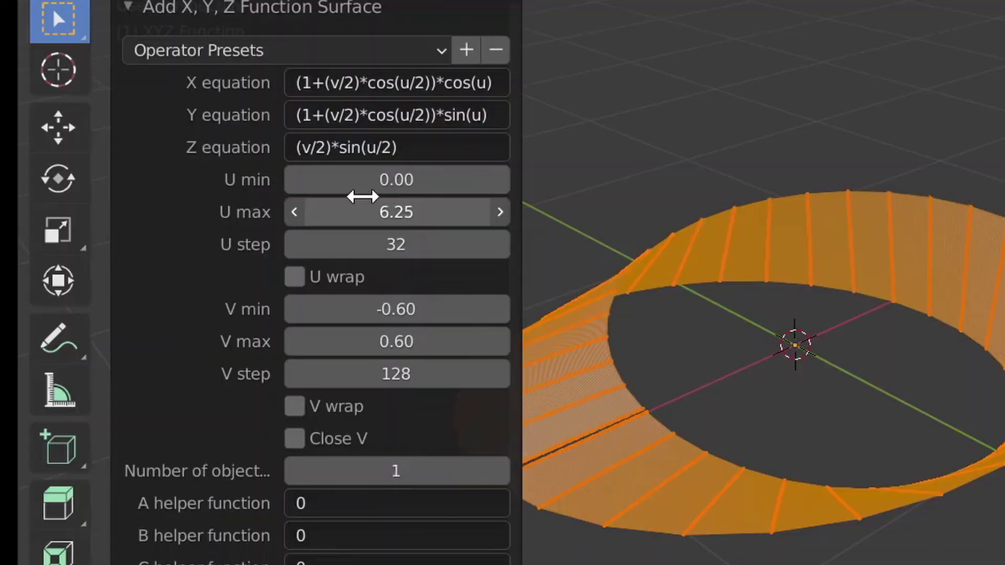